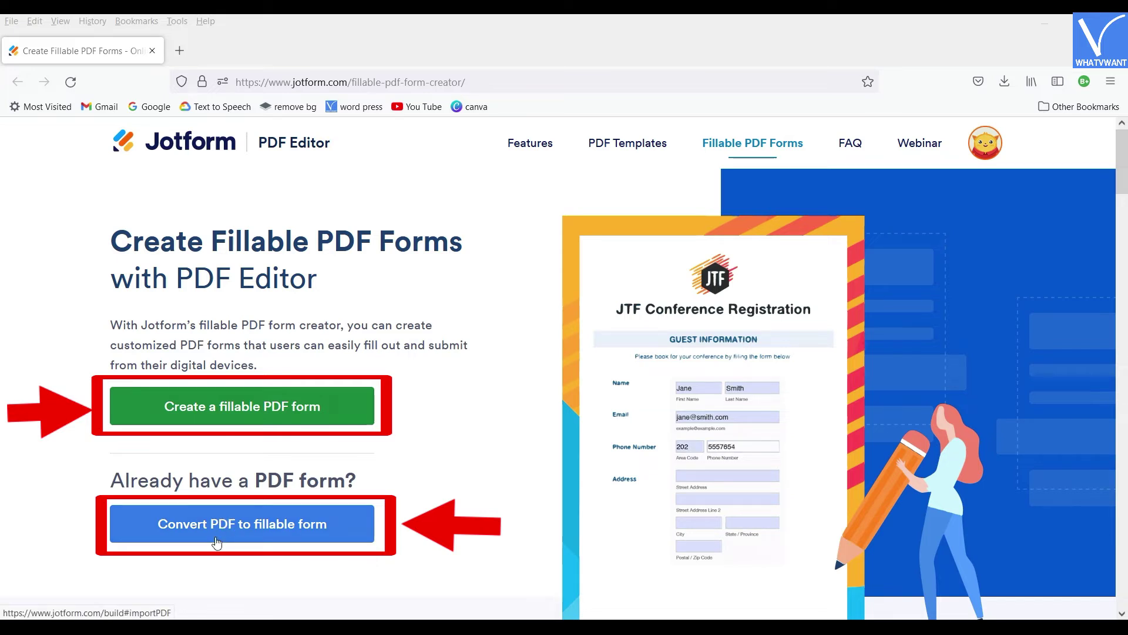
Create a new blank fillable PDF form in the Jotform PDF Editor
left_click(229, 424)
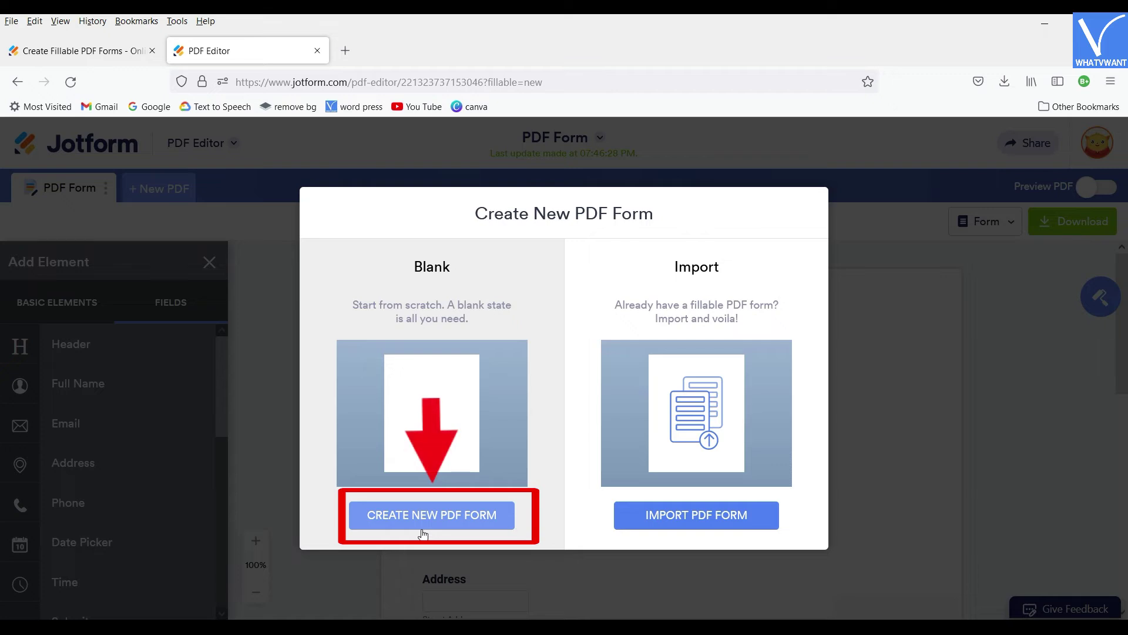
left_click(422, 533)
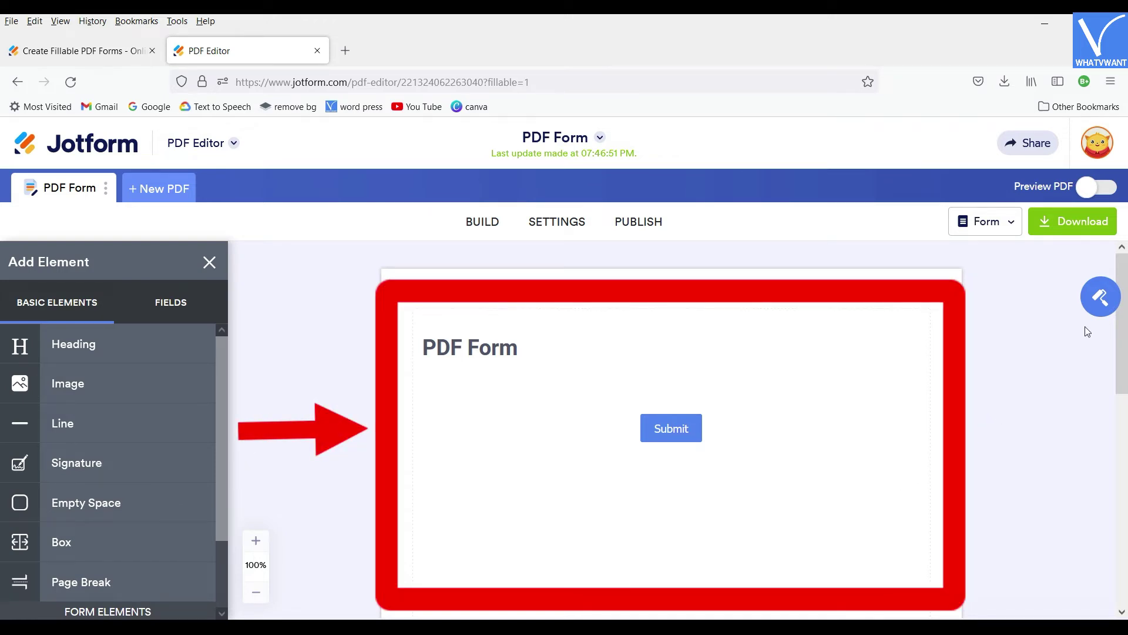
Add Full Name, Email, Address and Phone fields to the blank form, placing Address between Name and Email
left_click(171, 302)
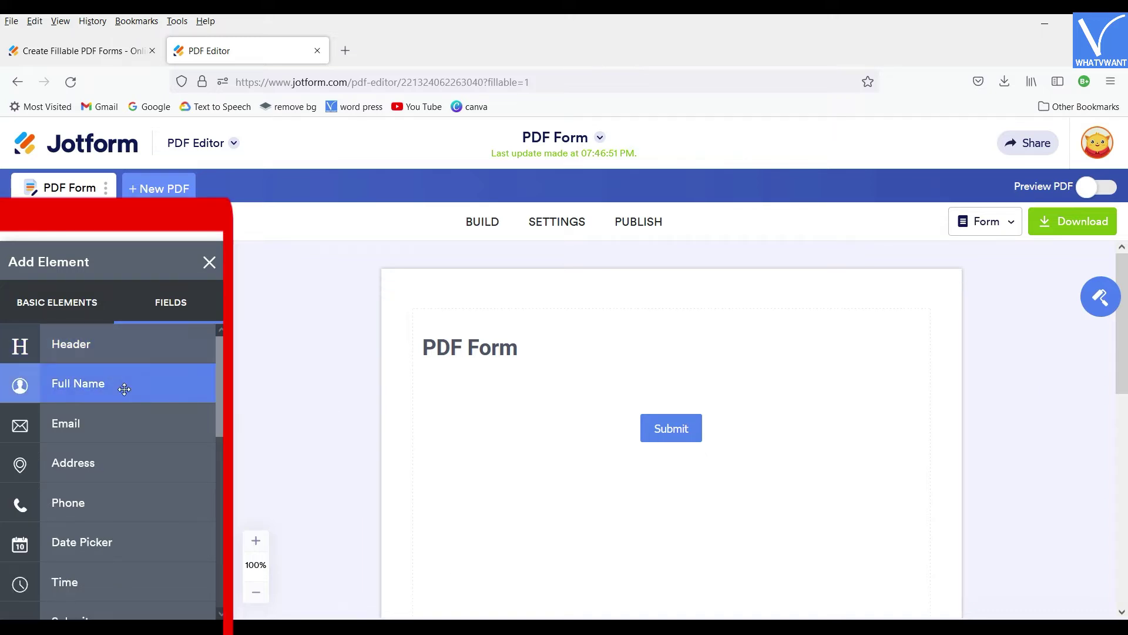
left_click_drag(94, 383, 523, 374)
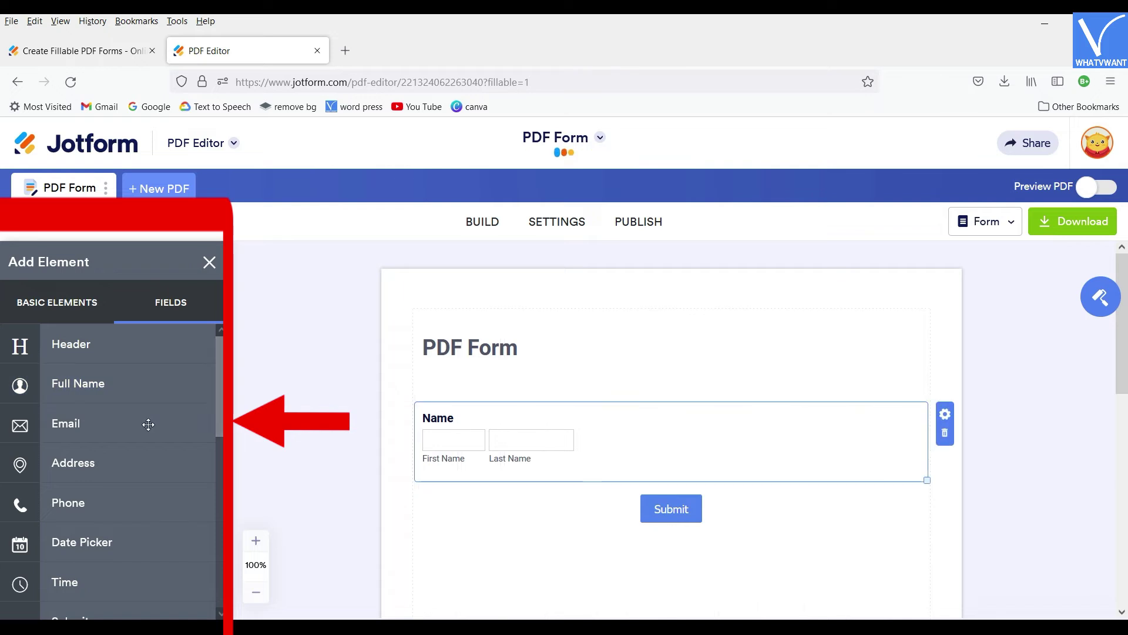
left_click_drag(84, 426, 501, 485)
scroll(501, 484, "down", 5)
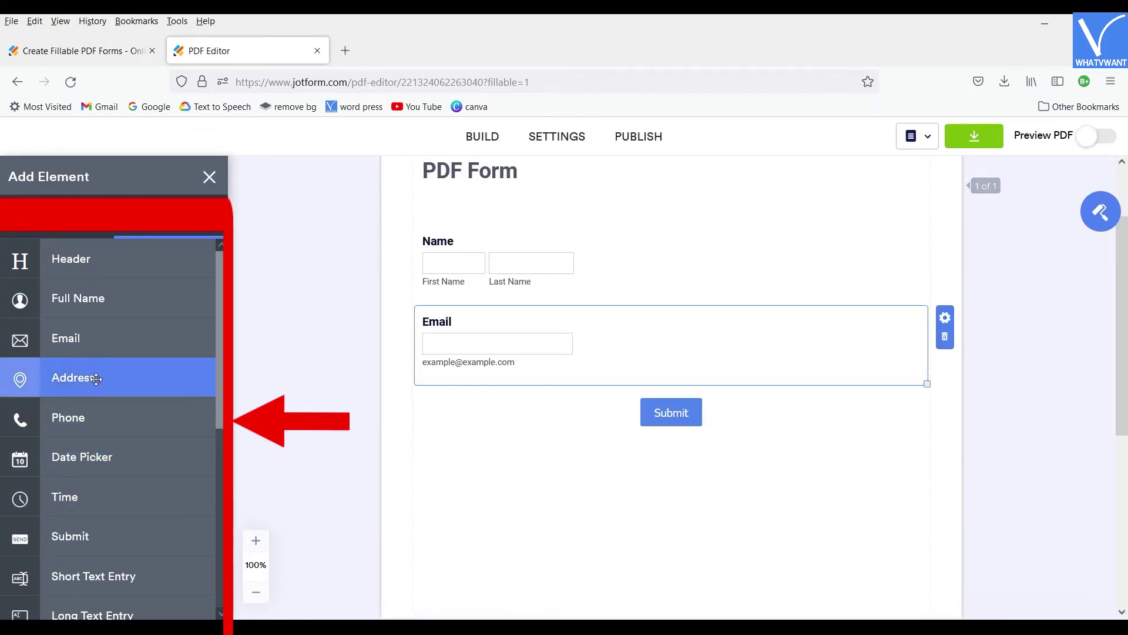
left_click_drag(233, 386, 534, 425)
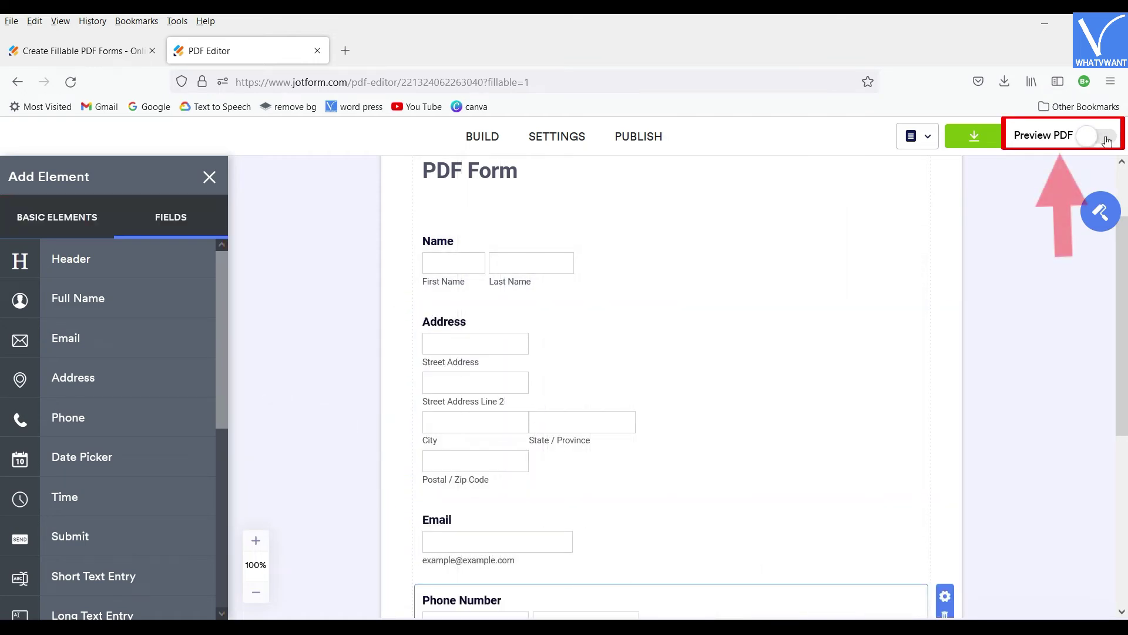
Preview the completed PDF form from start to end and download it
left_click(1094, 136)
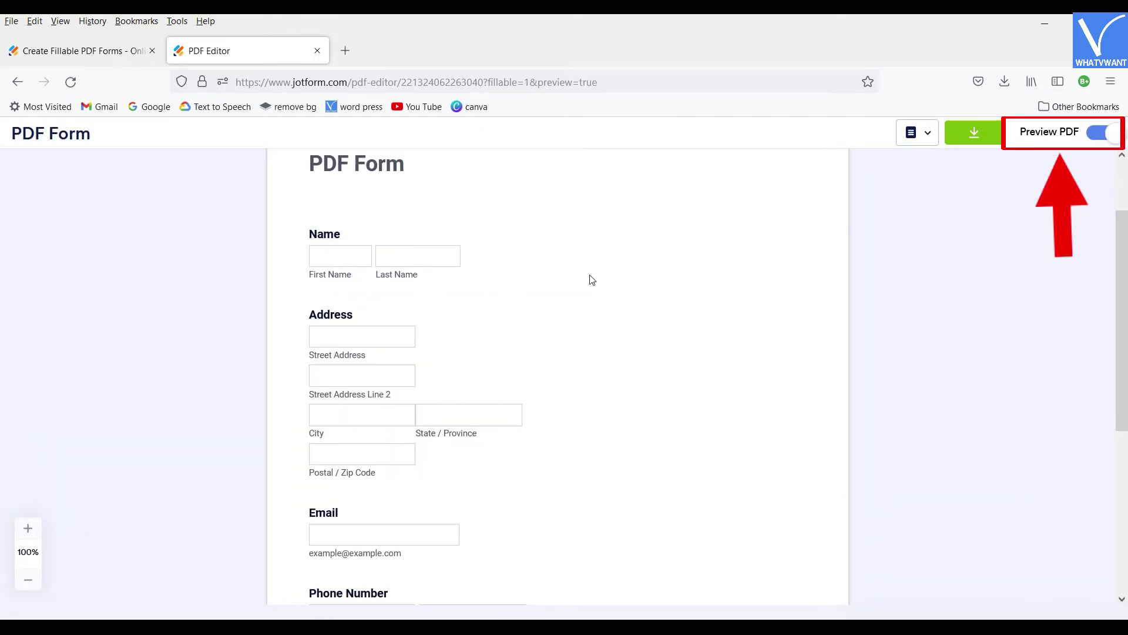
scroll(591, 280, "down", 5)
scroll(592, 280, "up", 7)
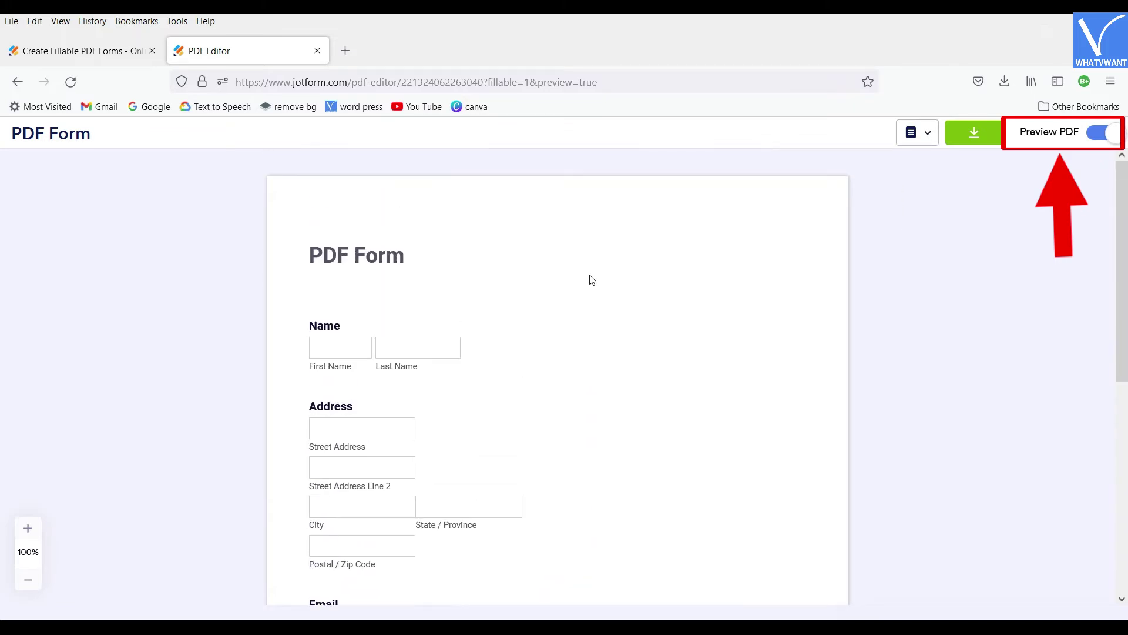
left_click(973, 140)
scroll(780, 385, "down", 5)
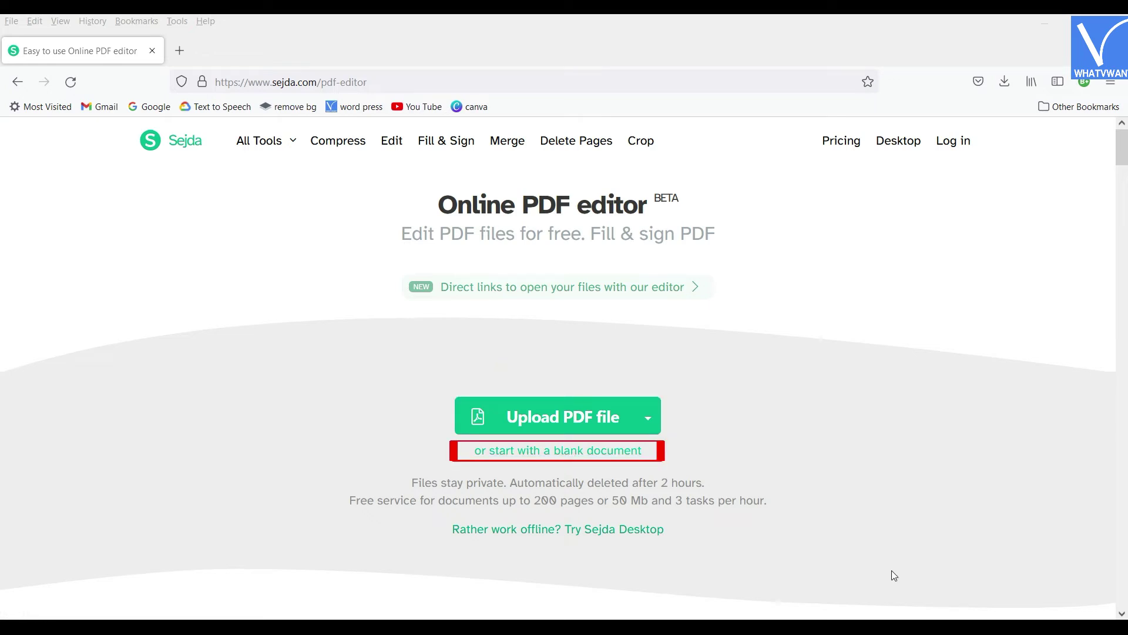
Start a blank document in Sejda's online PDF editor and place a single-line text form field reading "subscribe the channel" near the page's upper edge
left_click(581, 451)
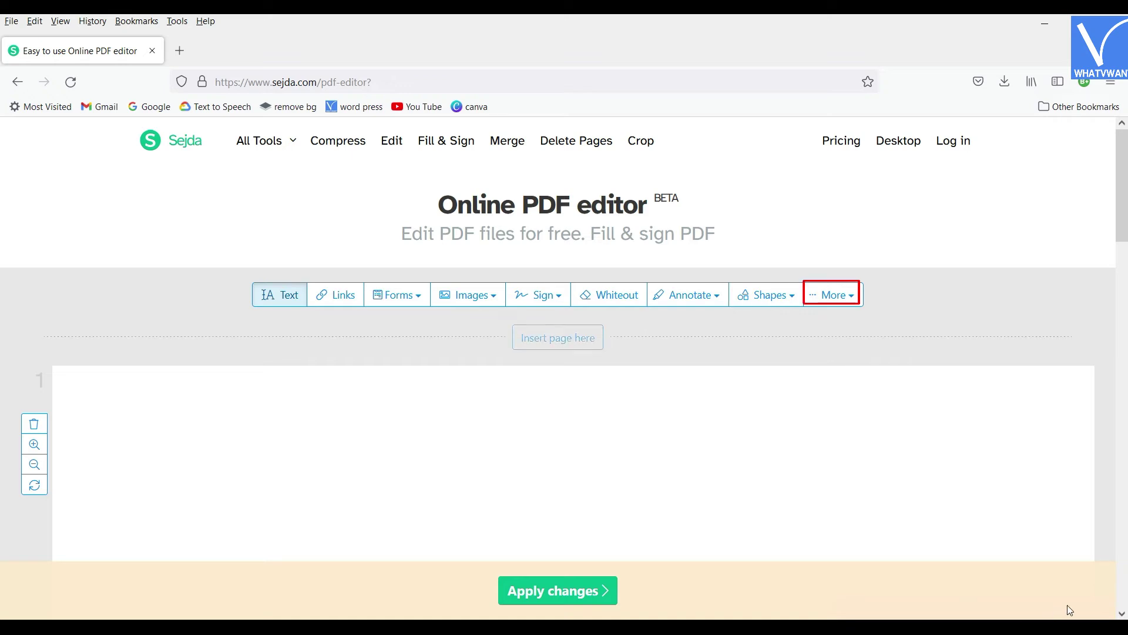
left_click(417, 304)
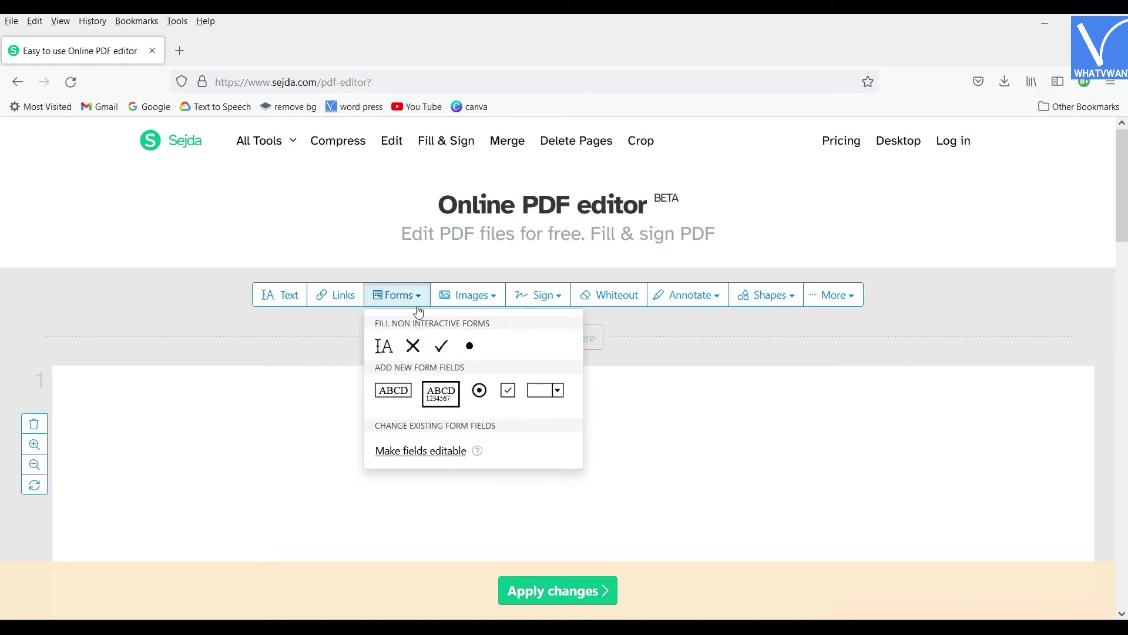
left_click(390, 391)
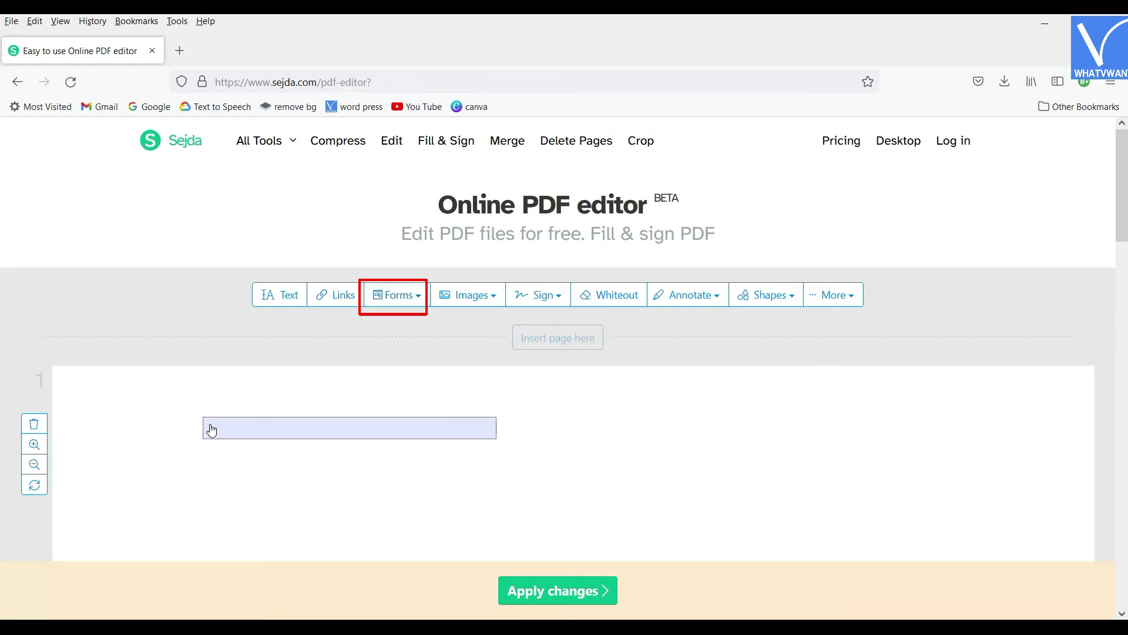
left_click(175, 415)
type("subscribe the channel")
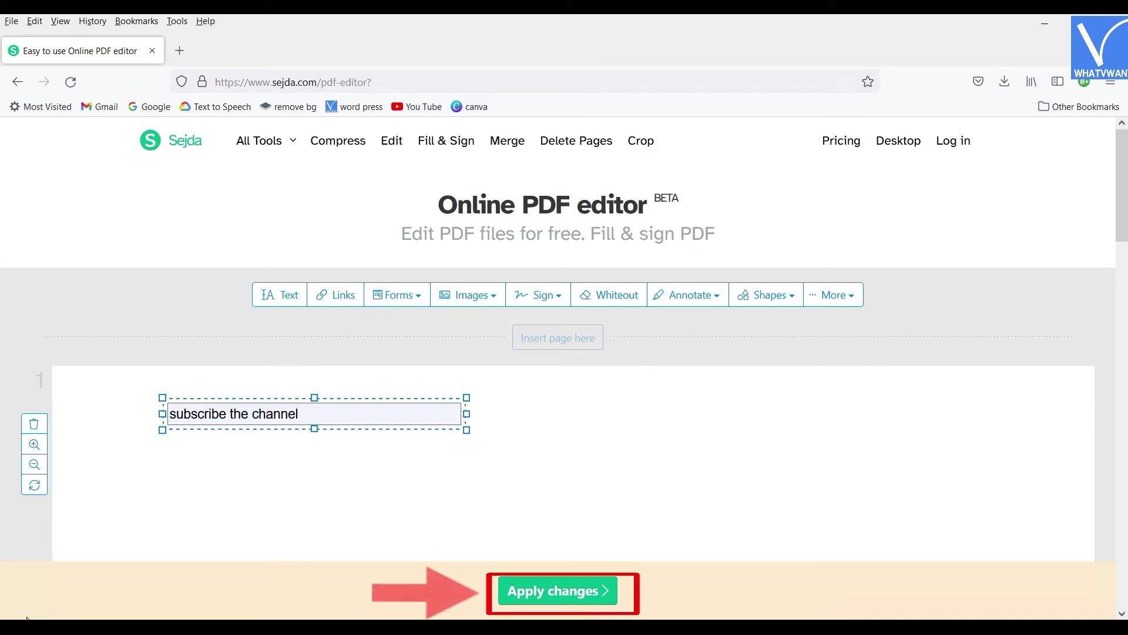
Apply the changes to the new document and download the resulting PDF
left_click(476, 513)
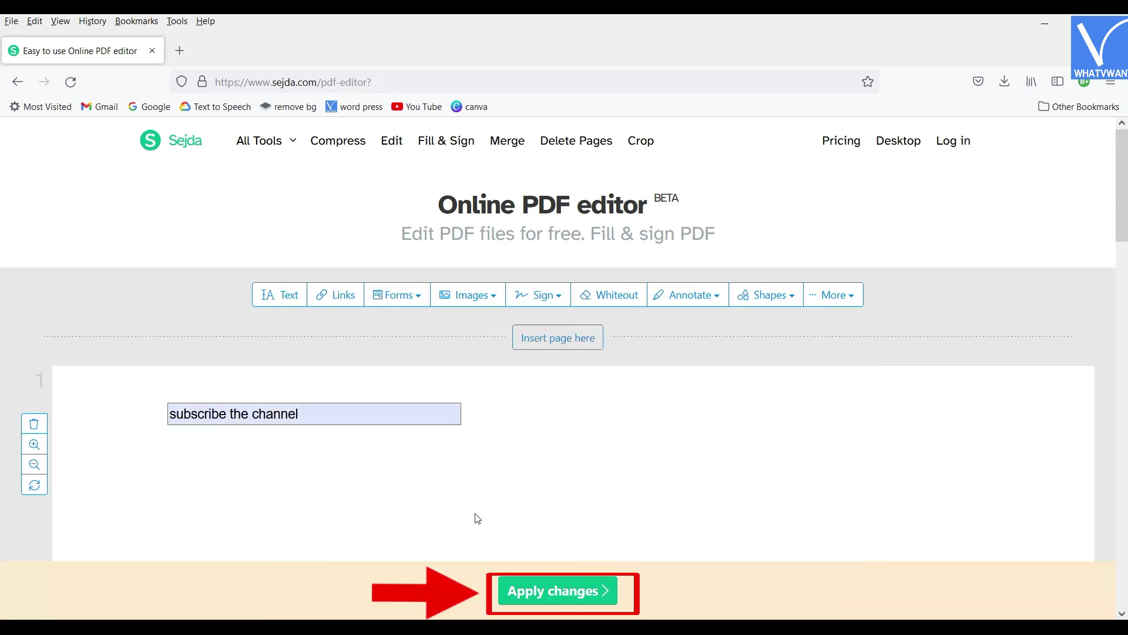
left_click(538, 586)
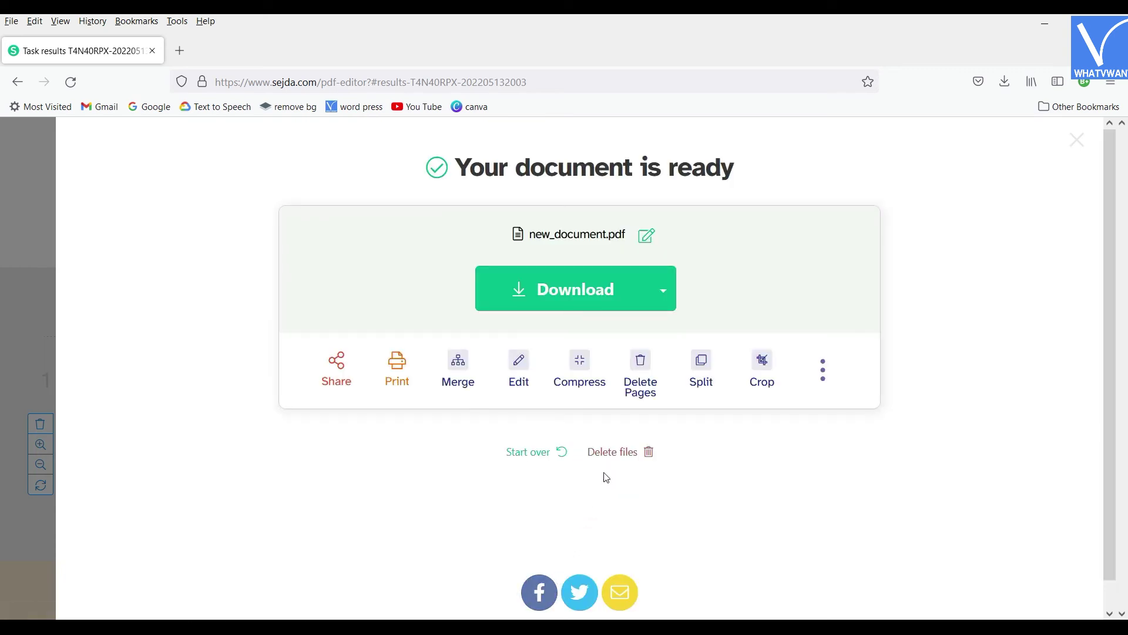
left_click(590, 307)
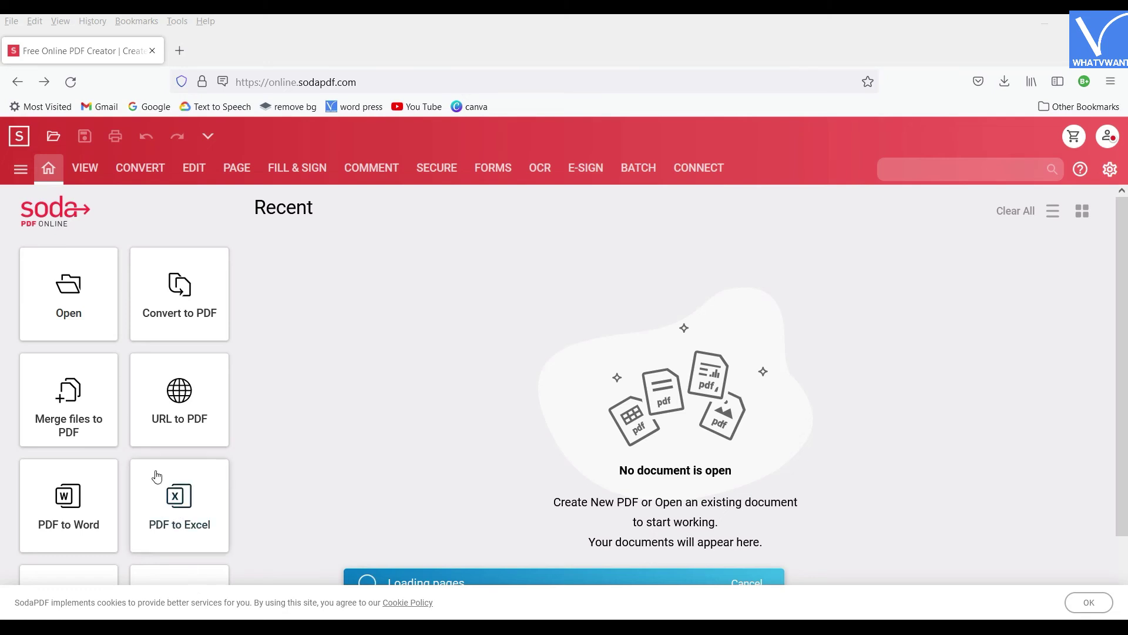
Open the Student Profile Form Template file from the Desktop in Soda PDF Online
left_click(96, 326)
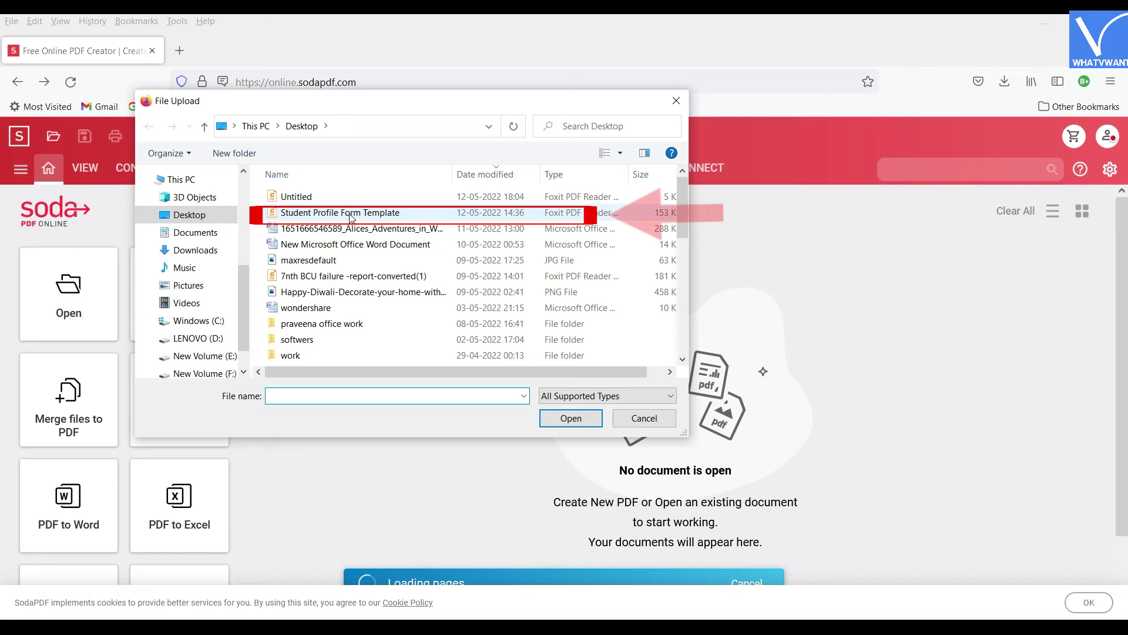
left_click(346, 214)
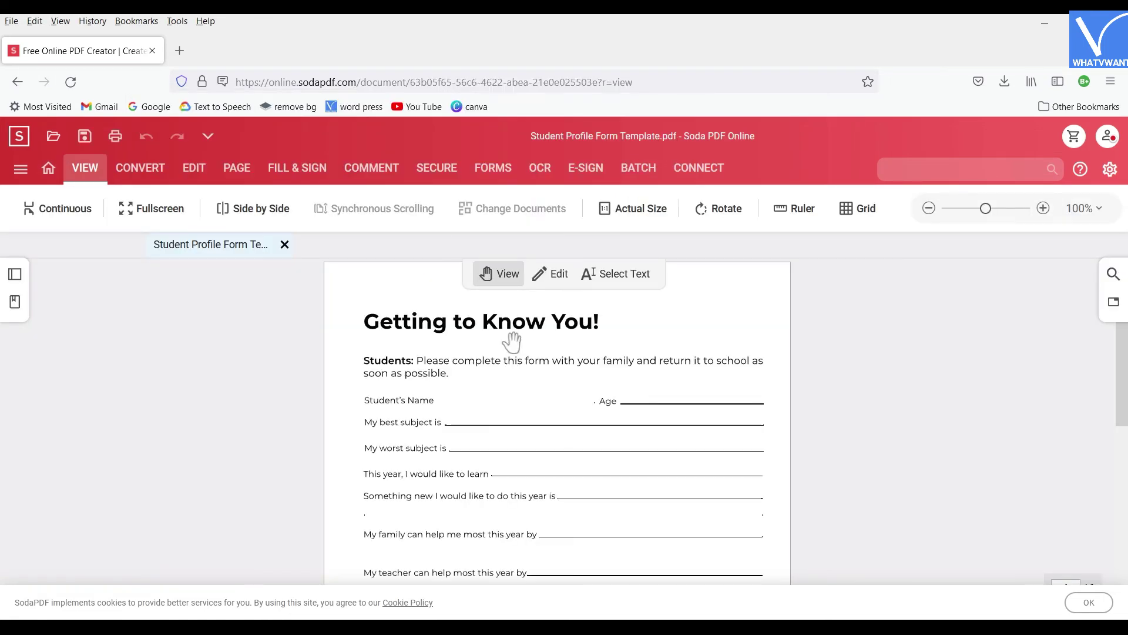
left_click(498, 172)
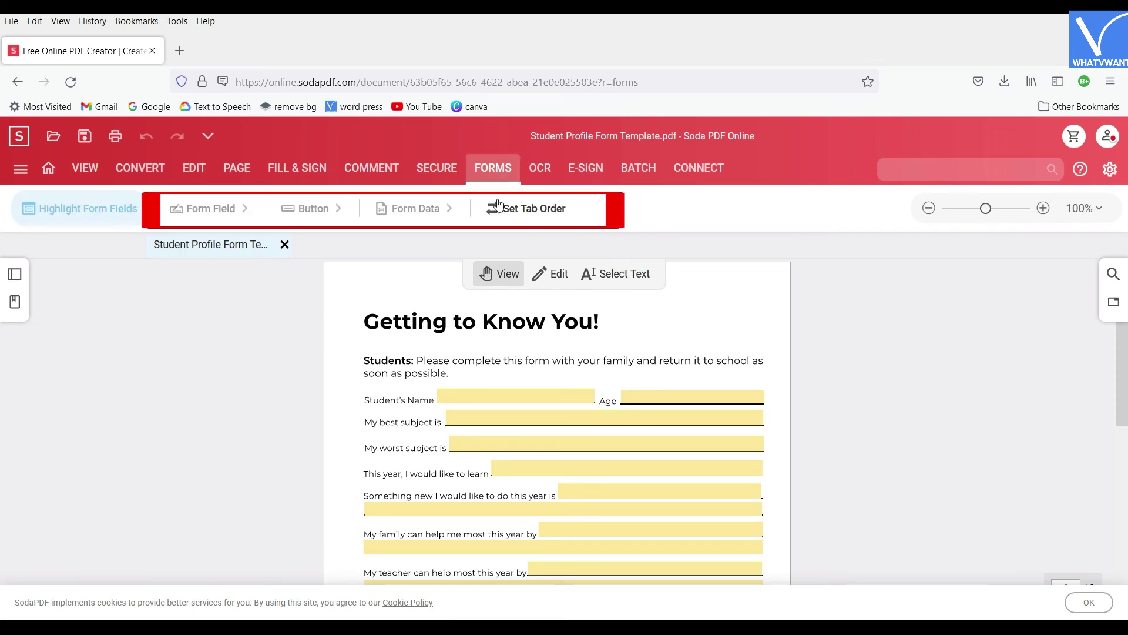
left_click(554, 286)
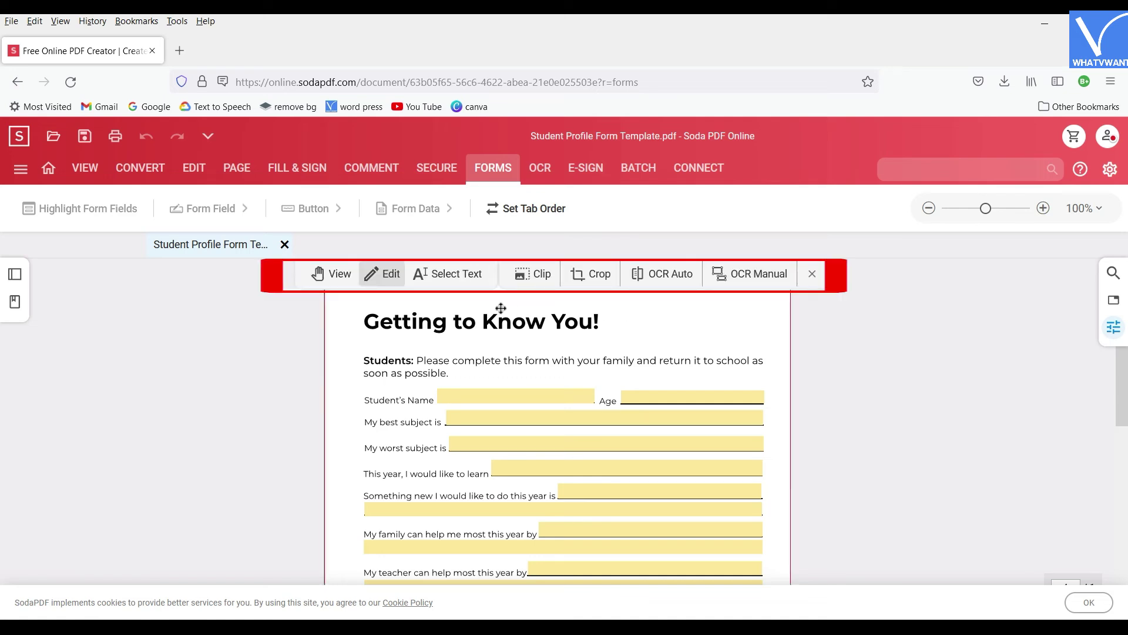
left_click(483, 399)
type("www.whatvwant.")
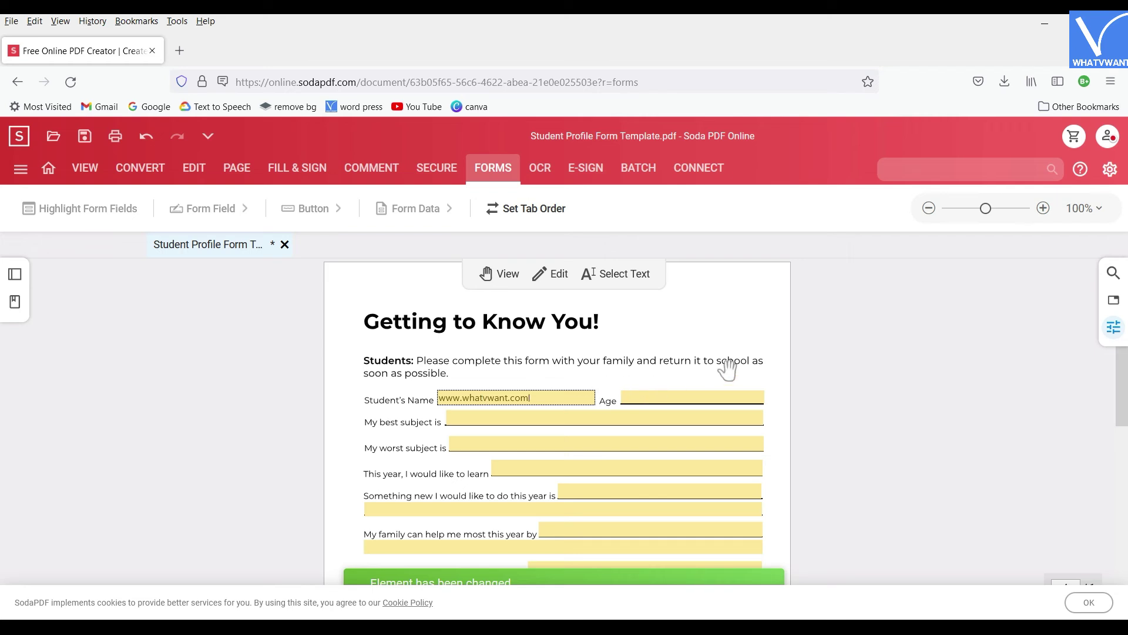
left_click(21, 169)
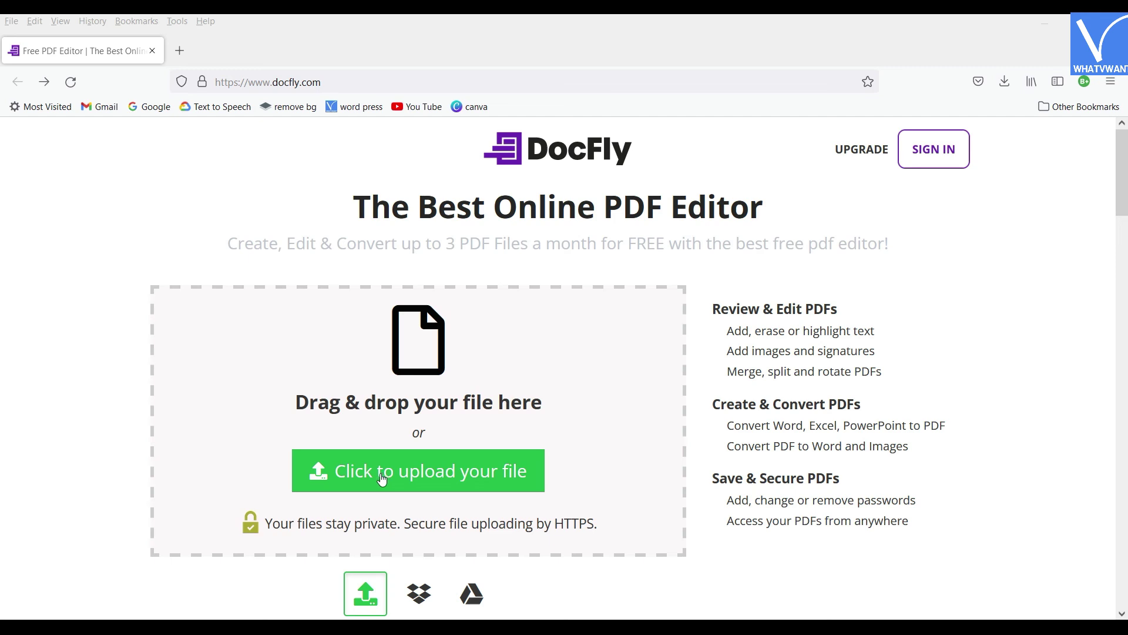
Upload Student Profile Form Template from the Desktop to DocFly and open it in the PDF editor
left_click(410, 489)
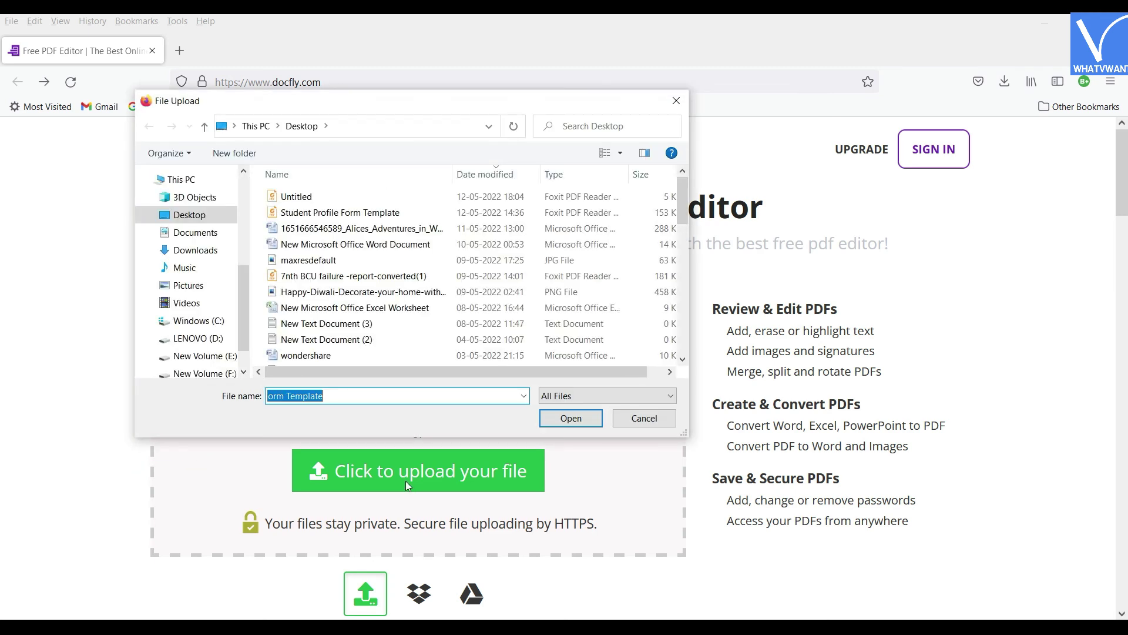
left_click(369, 212)
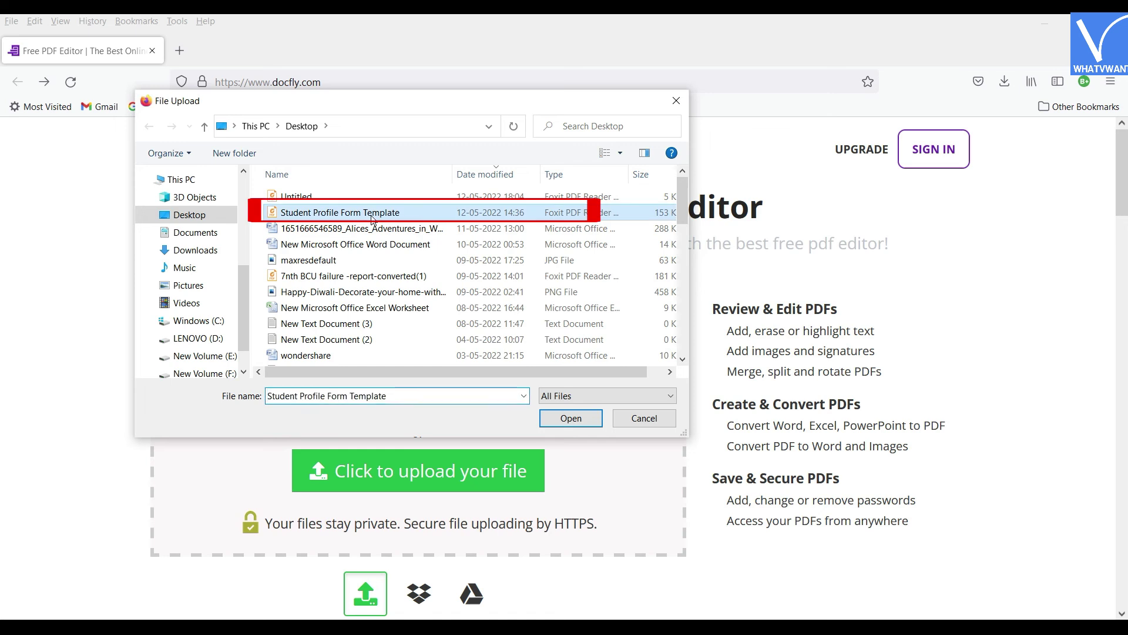
left_click(570, 418)
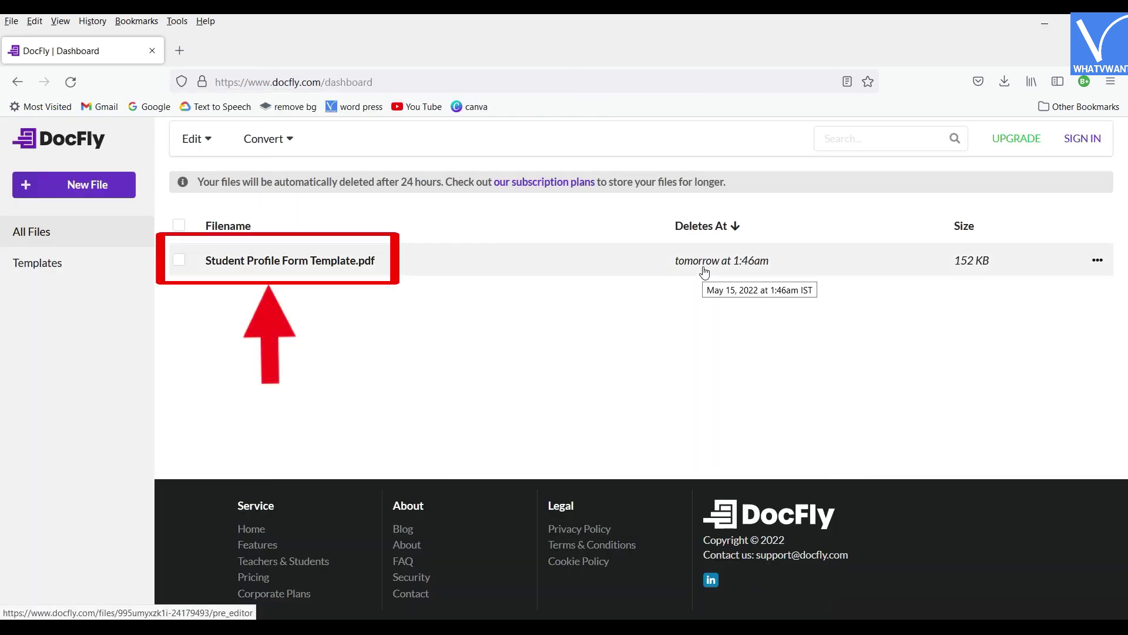
left_click(703, 275)
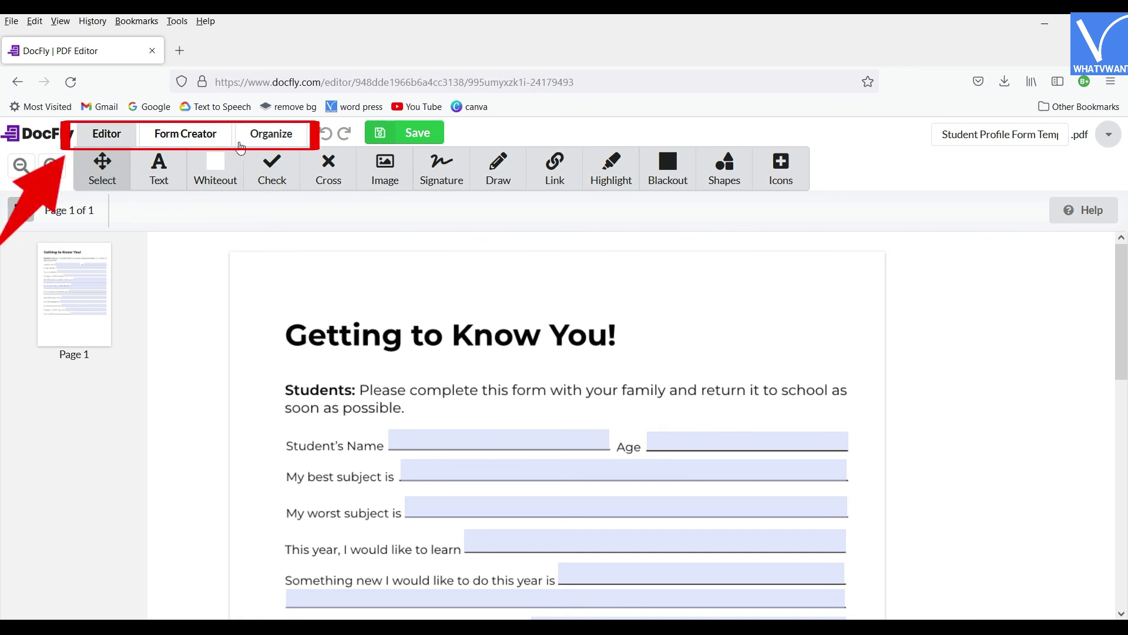
Switch the document to Form Creator mode, save the form and bring up its export options
left_click(188, 136)
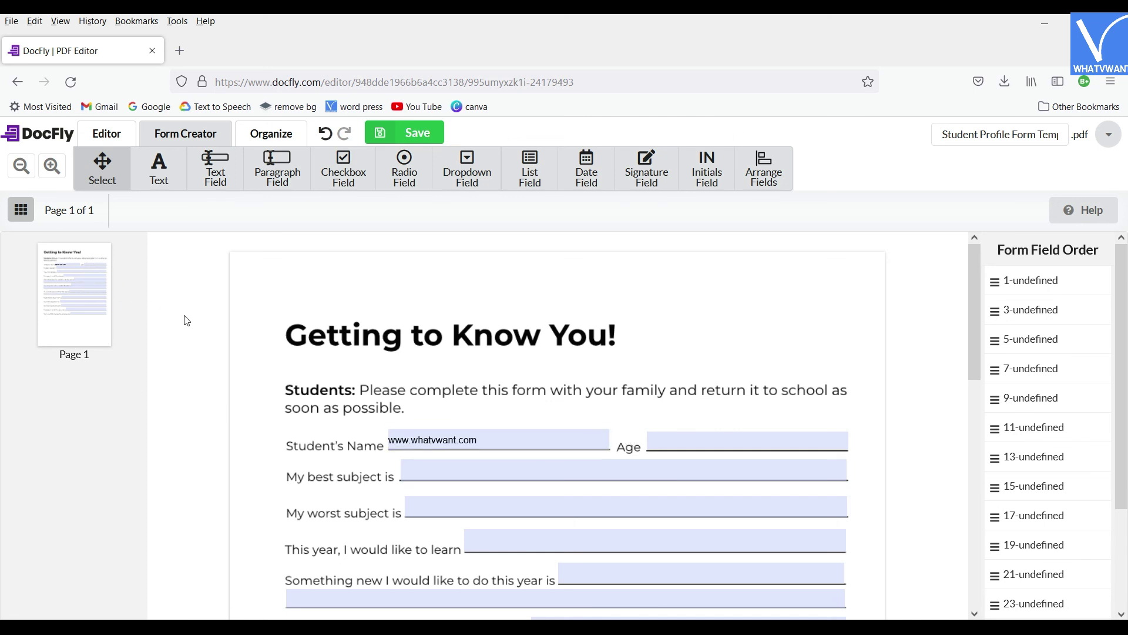
left_click(417, 138)
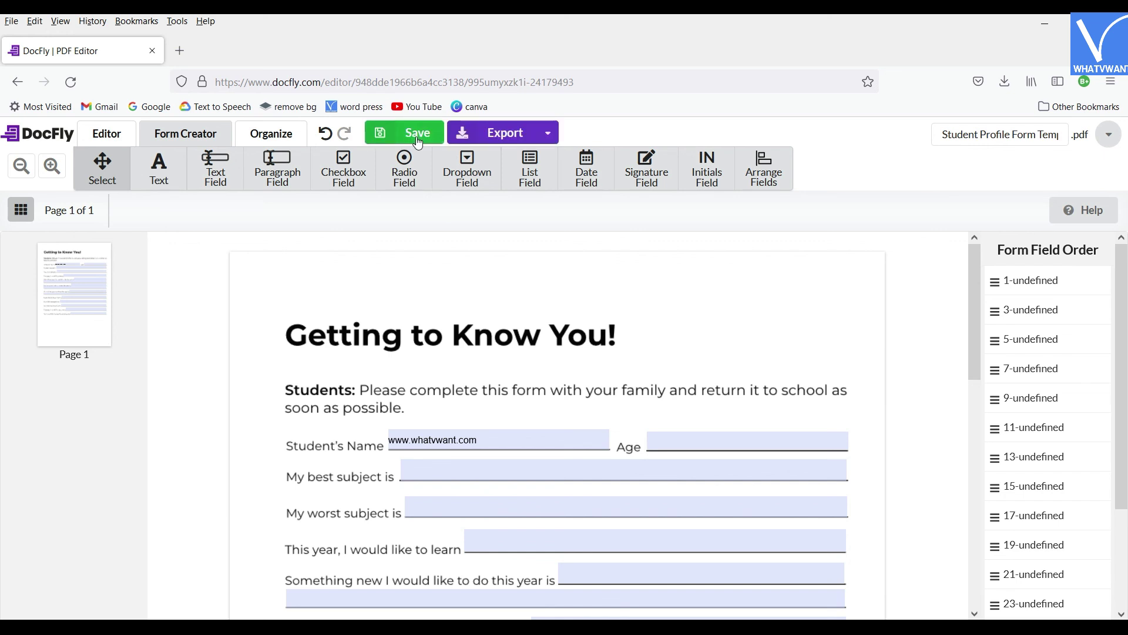
left_click(552, 140)
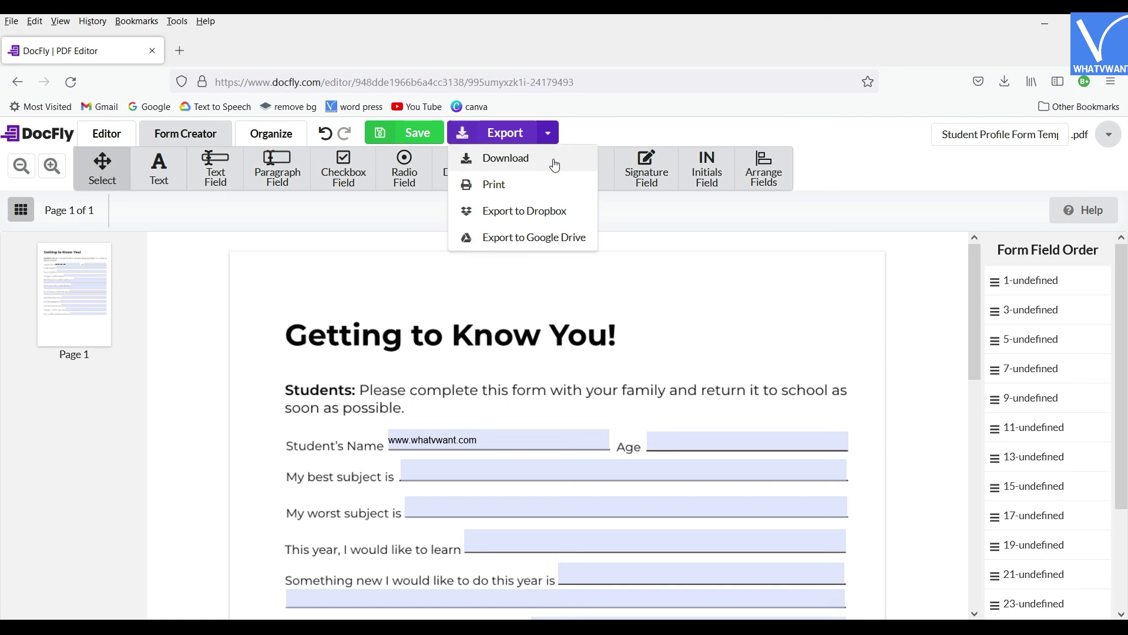